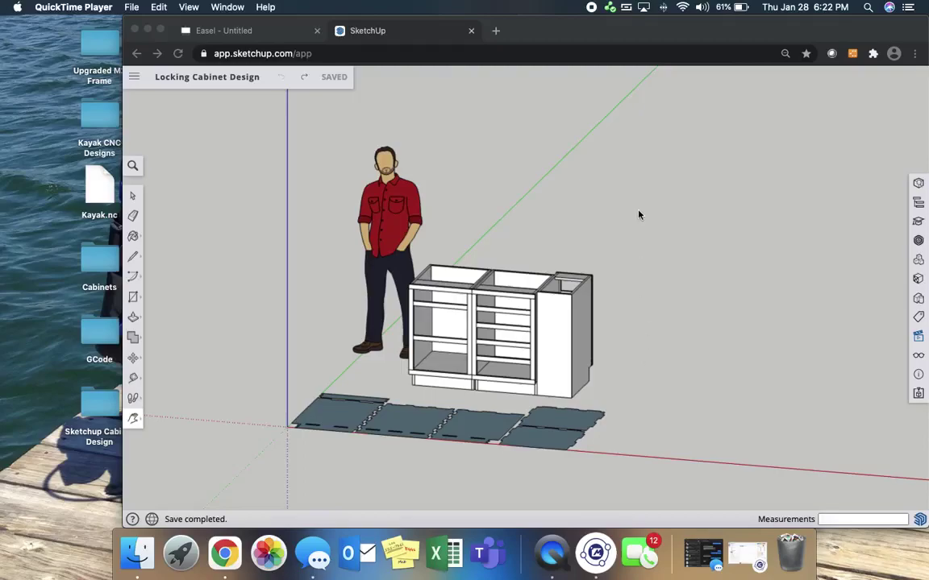
Step: Delete the standing figure and the assembled cabinet, keeping only the flat cut-out panels
left_click(669, 199)
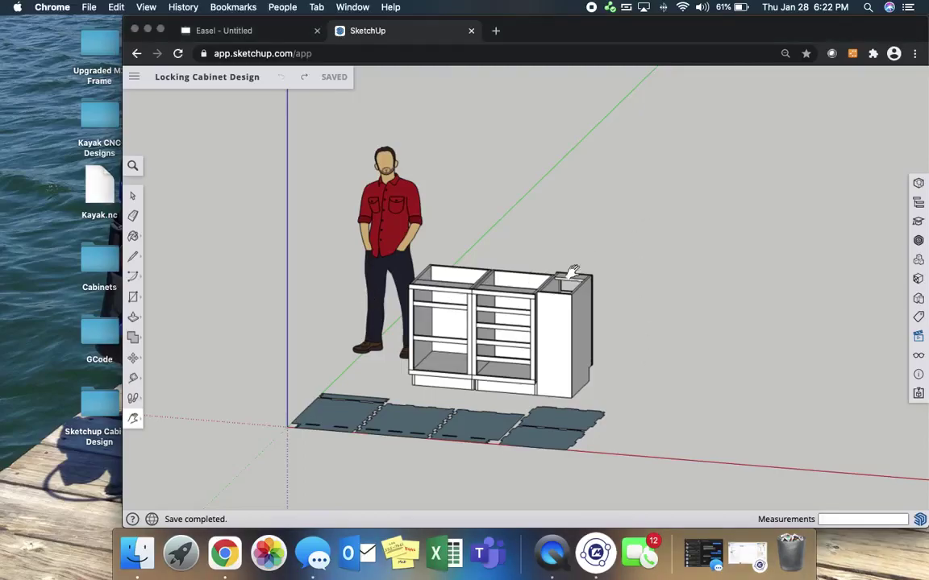
left_click(133, 195)
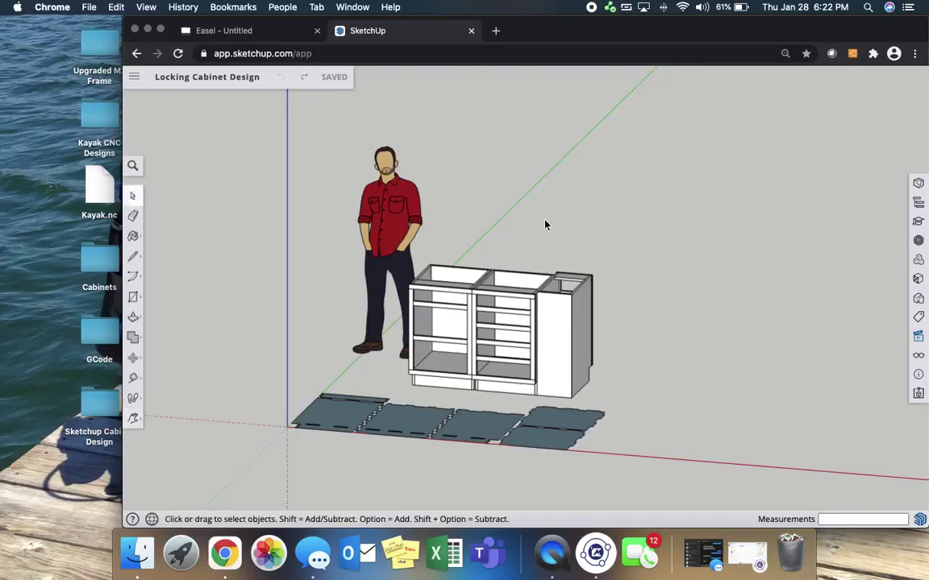
left_click_drag(697, 180, 327, 329)
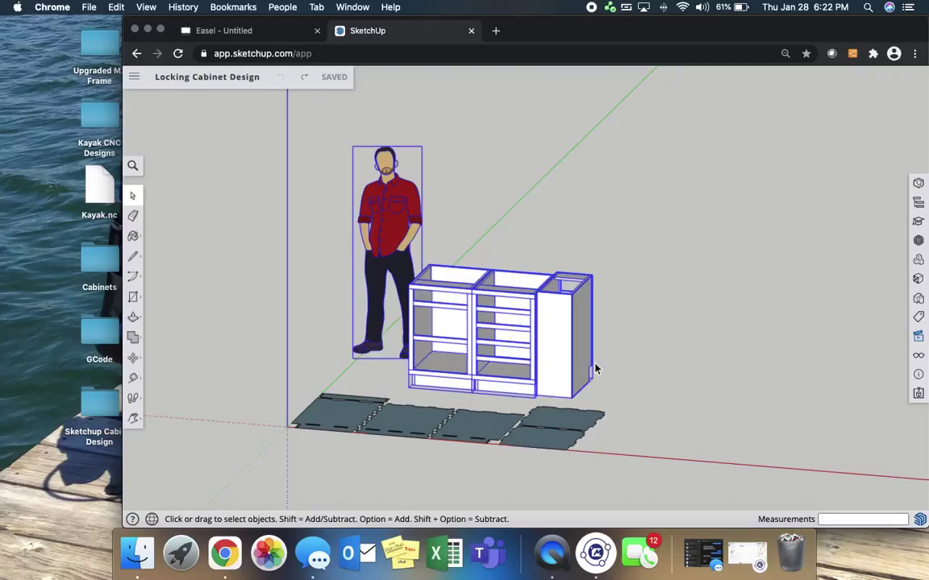
key("Delete")
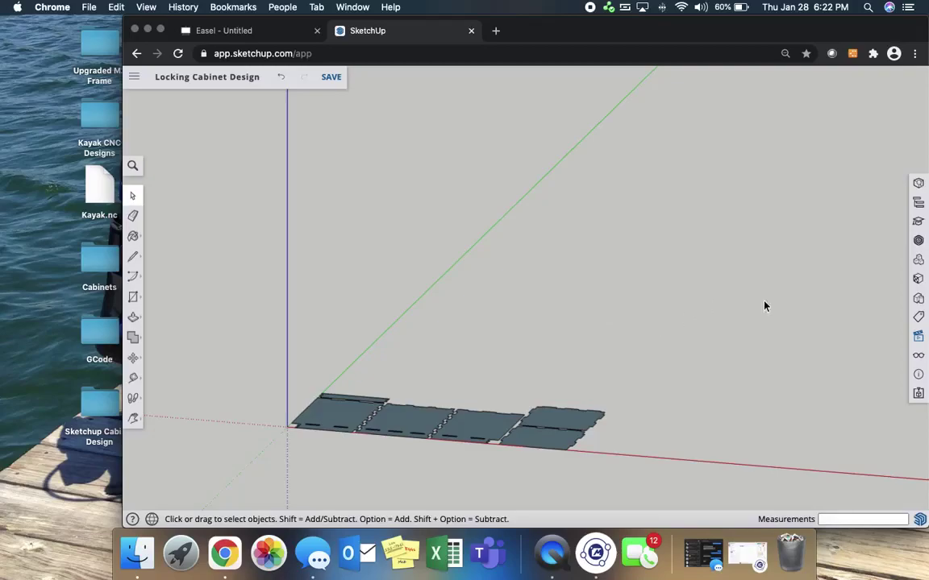
Step: Switch to the Top standard view to see the flat panels head-on
left_click(918, 338)
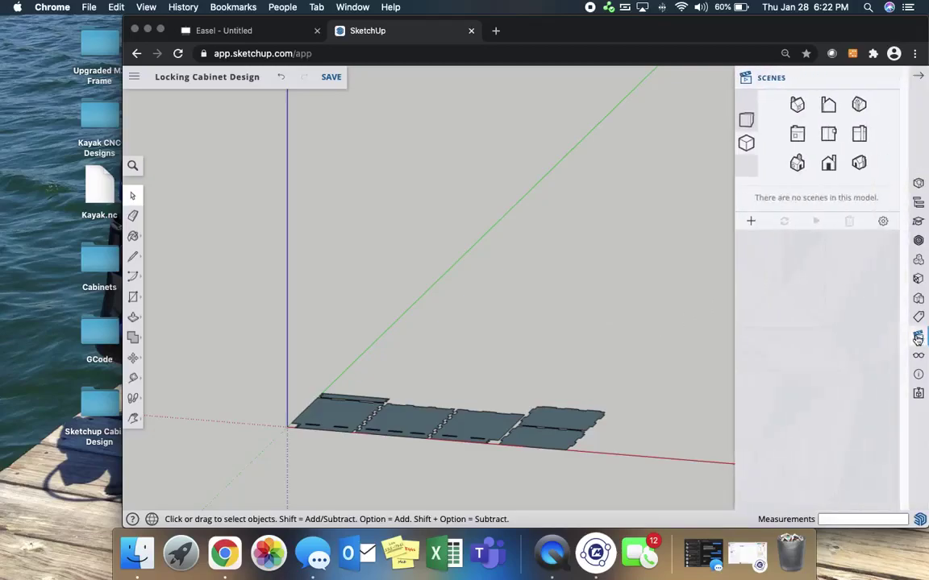
left_click(829, 135)
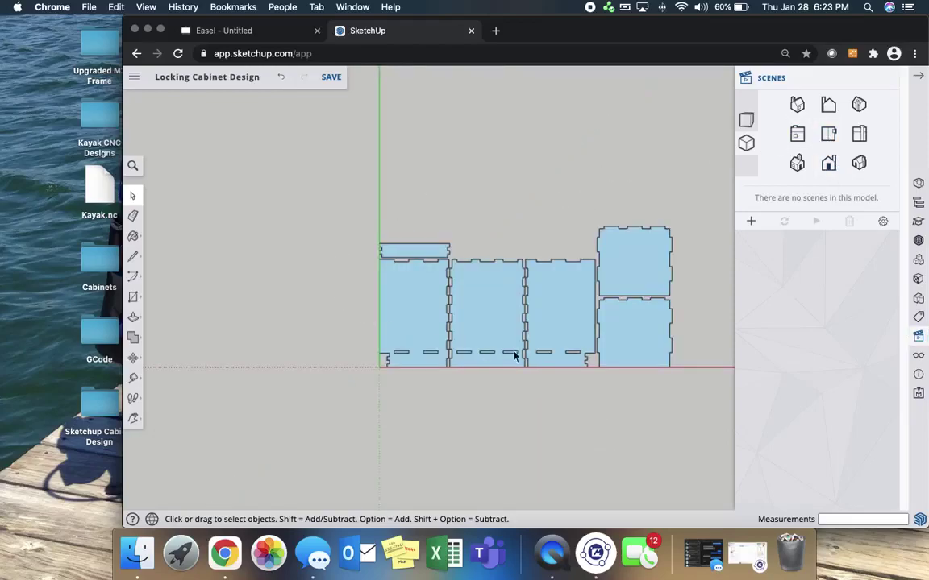
left_click(824, 76)
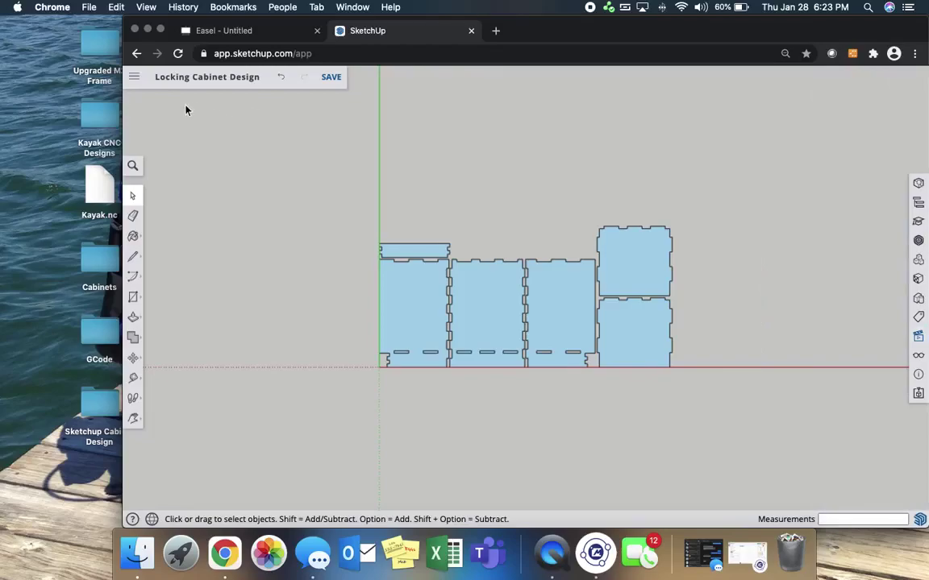
Step: Choose Export > DXF > 2D and save the panel-only model when prompted
left_click(136, 78)
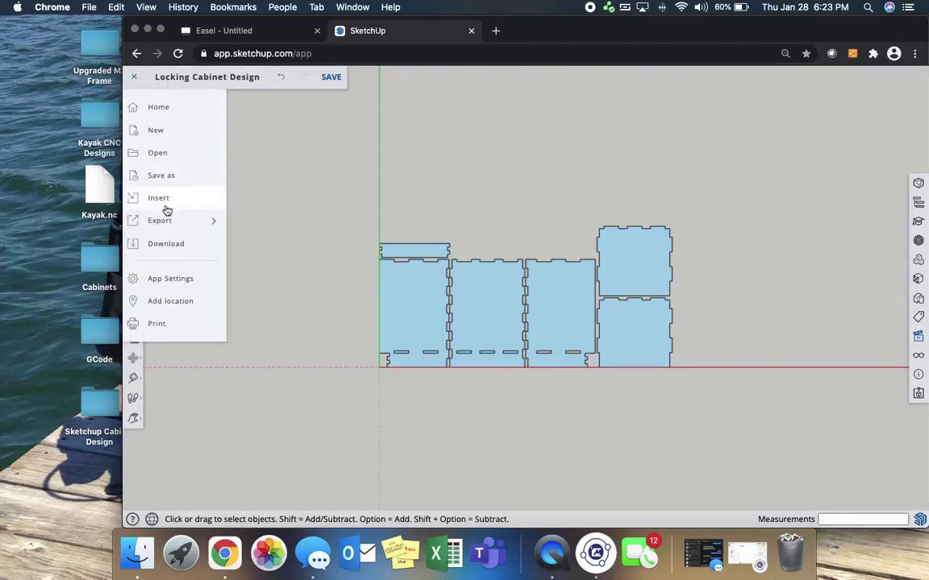
mouse_move(165, 221)
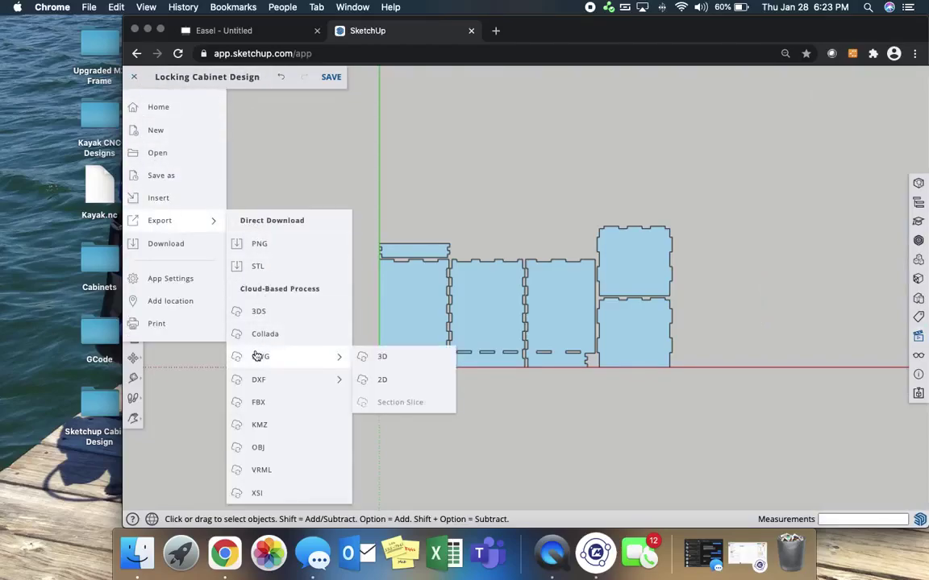
mouse_move(262, 384)
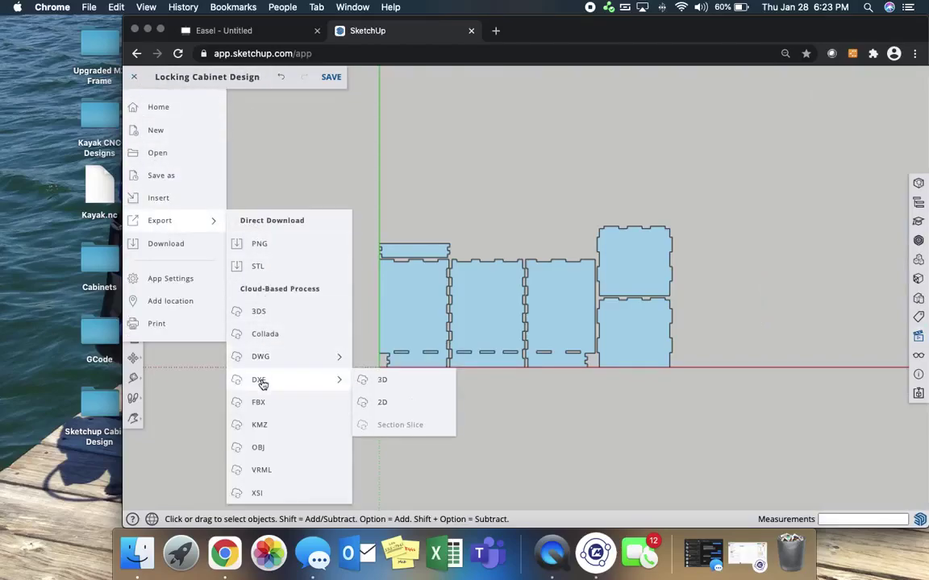
left_click(384, 406)
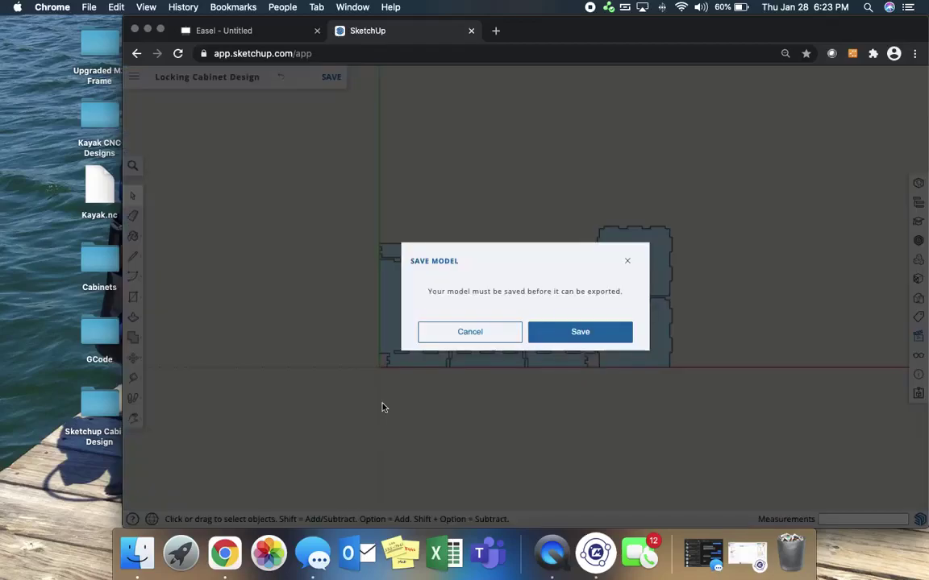
left_click(579, 332)
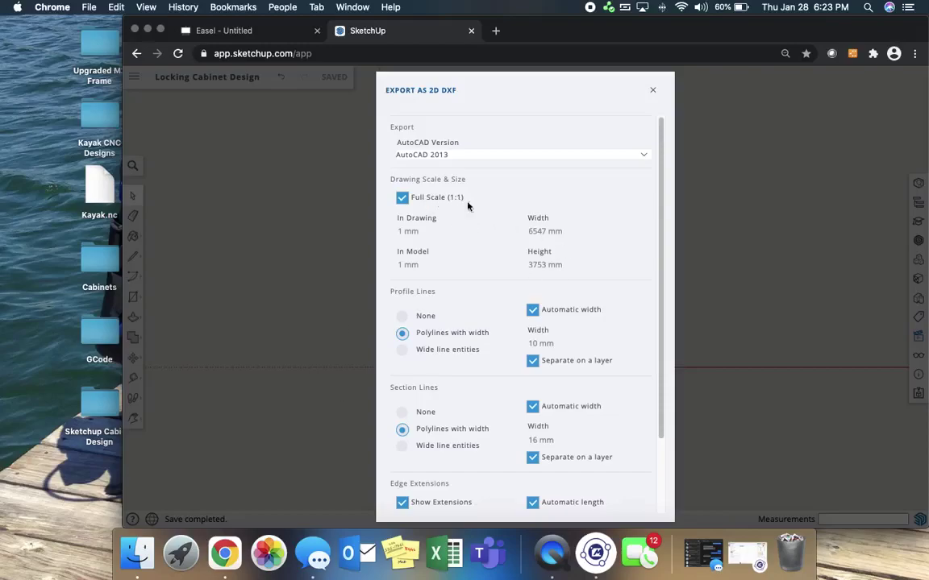
Step: Export Locking Cabinet Design.dxf as AutoCAD 2013 at 1:1 scale
scroll(661, 246, "down", 3)
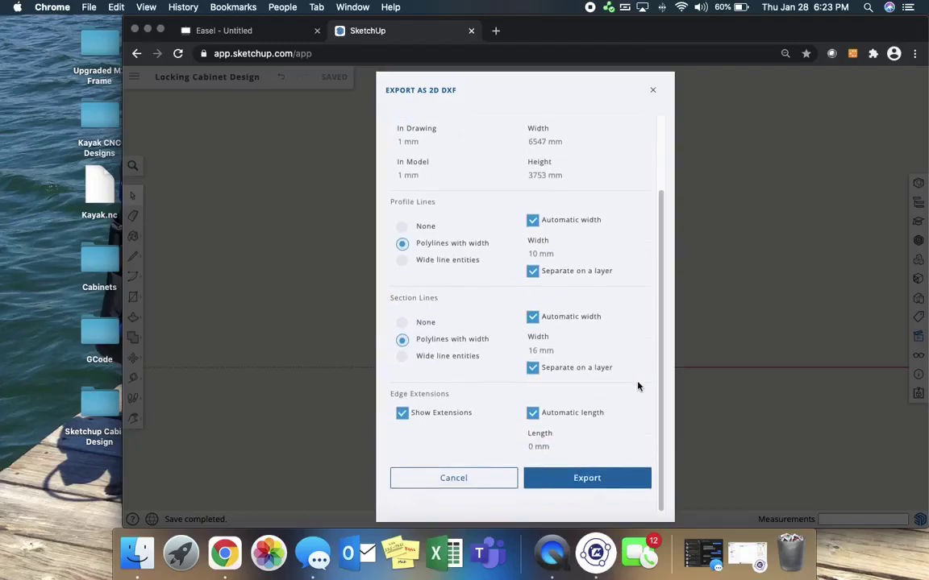
left_click(586, 480)
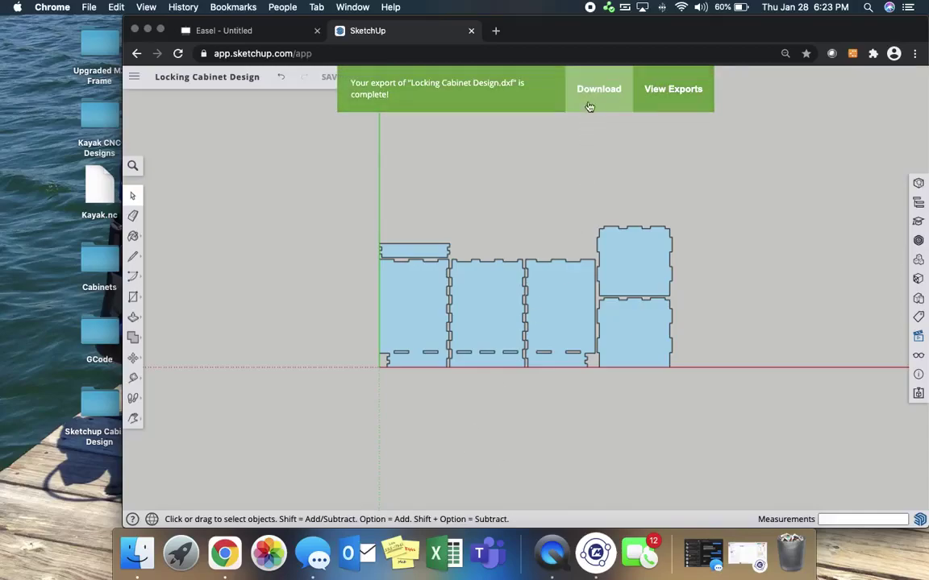
Step: Download Locking Cabinet Design.dxf into the Sketchup Cabinet Design folder, replacing the old copy
left_click(594, 93)
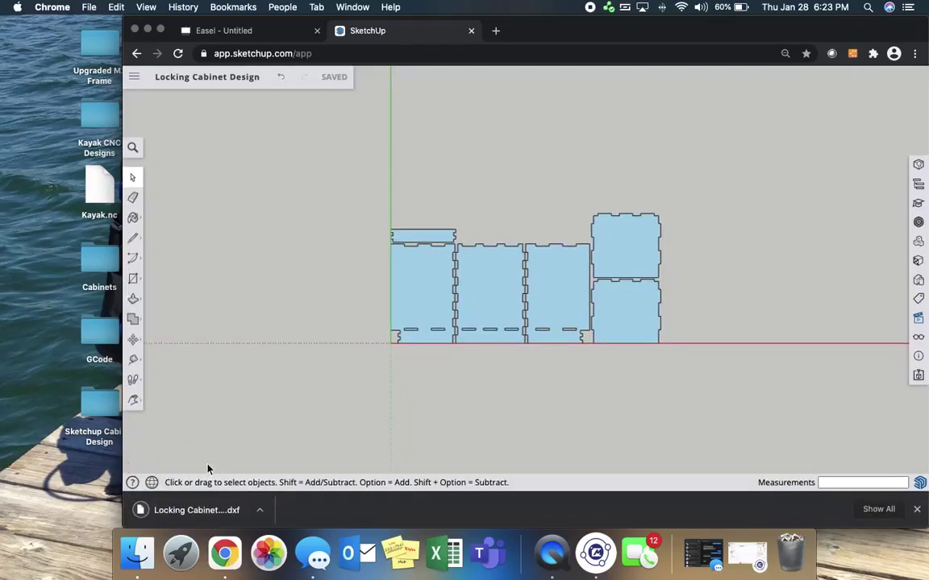
mouse_move(179, 512)
left_mouse_down()
mouse_move(151, 454)
mouse_move(103, 411)
left_mouse_up()
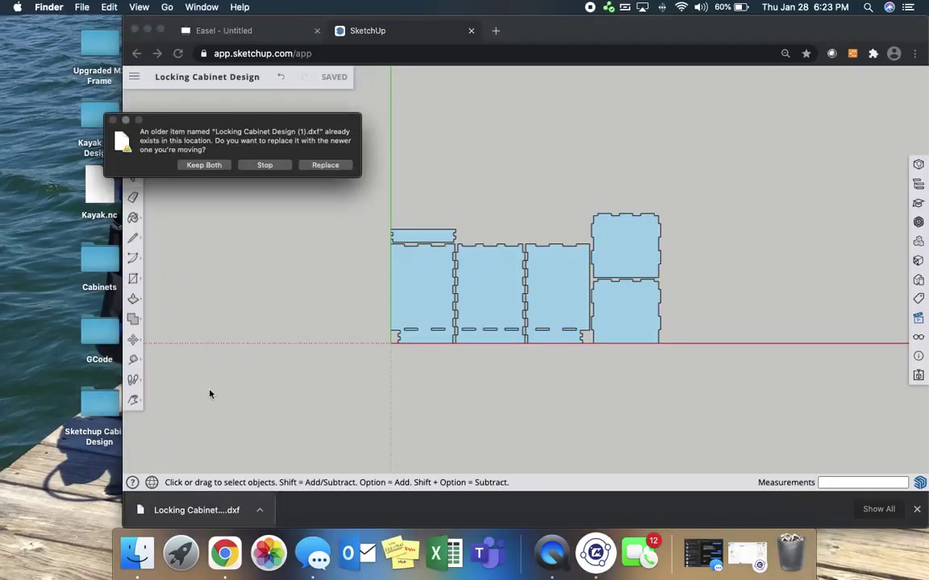
left_click(329, 165)
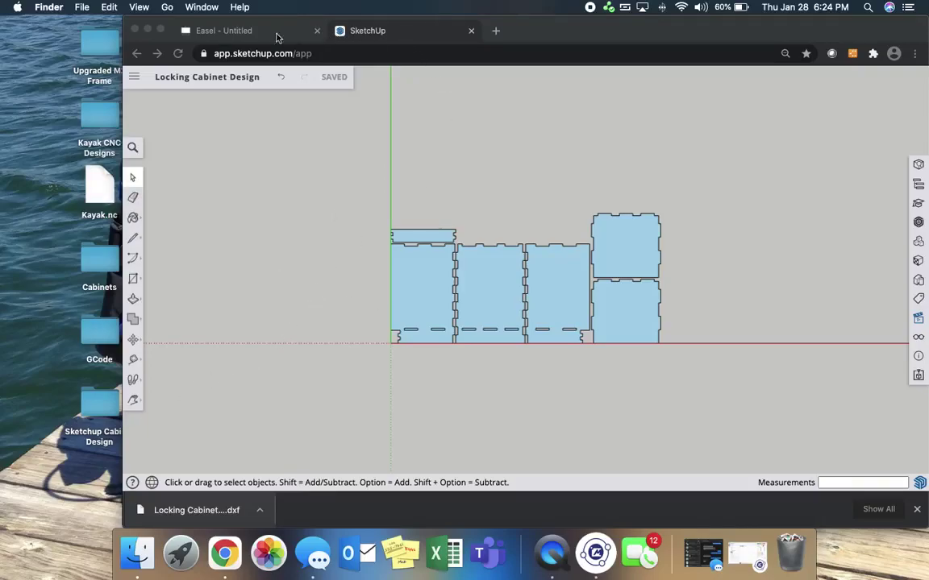
Step: Launch DXF Import 2.0 from Easel's App Library
left_click(241, 30)
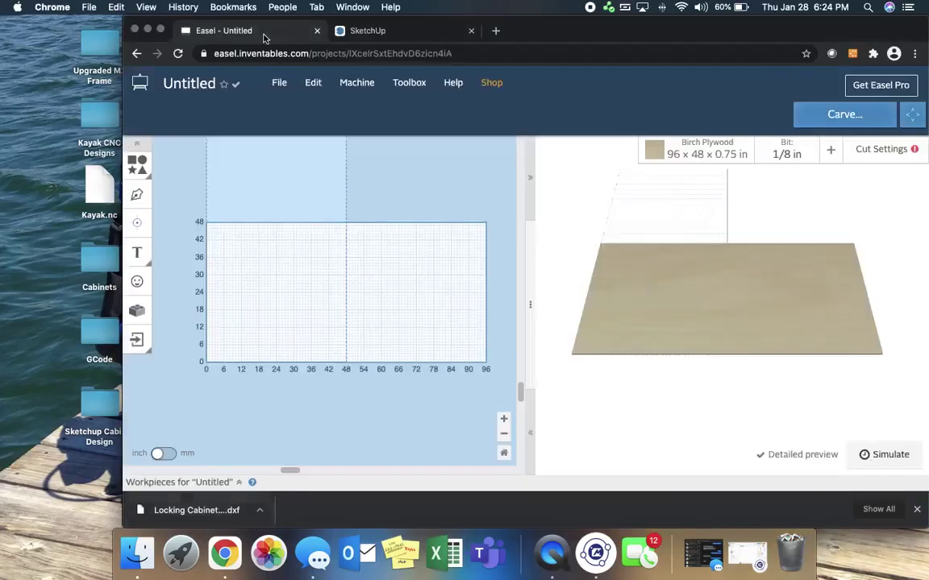
left_click(138, 315)
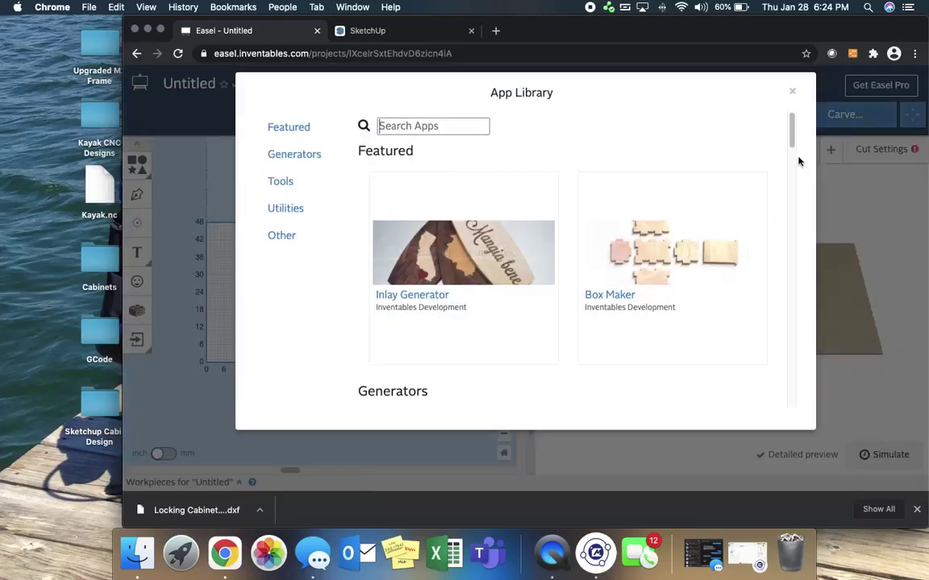
left_click_drag(794, 141, 793, 403)
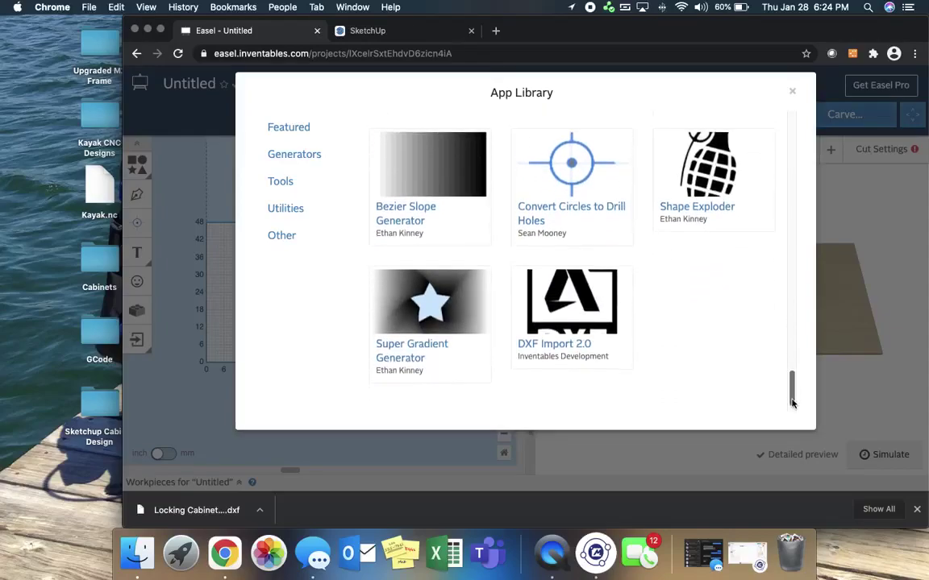
left_click(558, 353)
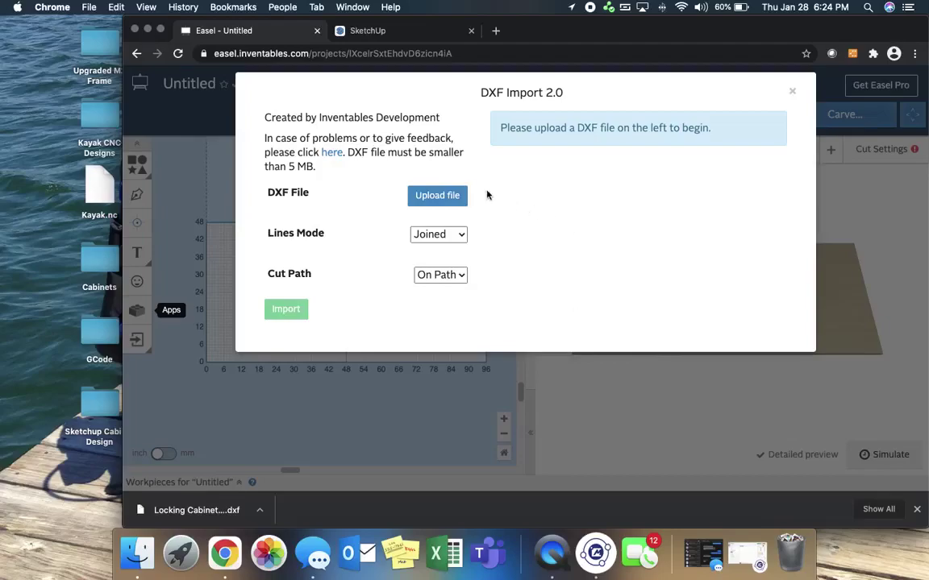
Step: Upload Locking Cabinet Design.dxf into the DXF Import 2.0 app
left_click(437, 195)
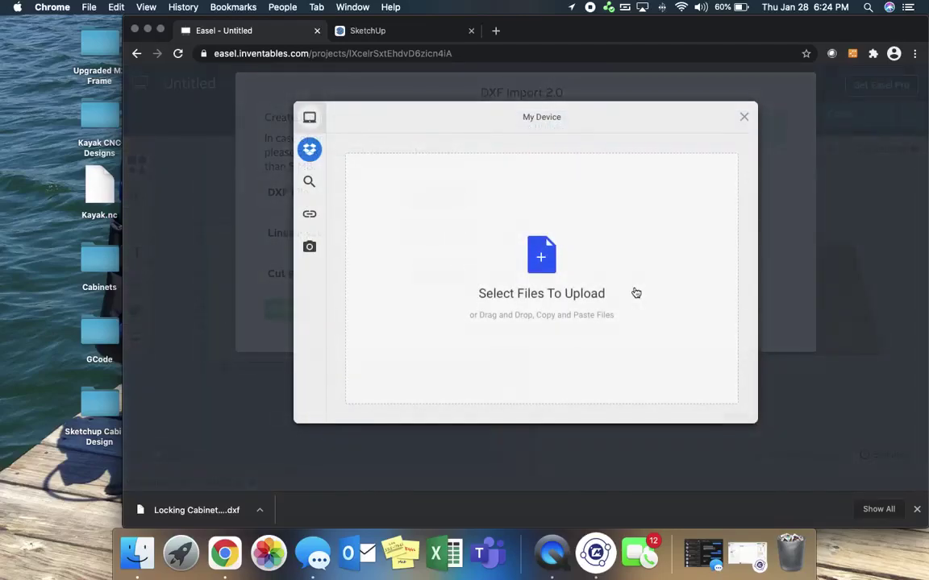
left_click(543, 256)
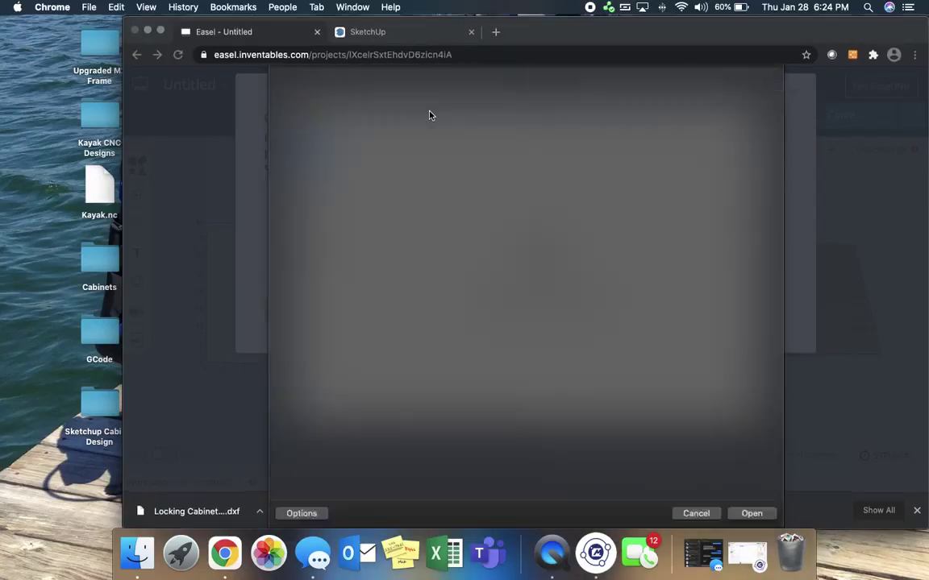
double_click(429, 116)
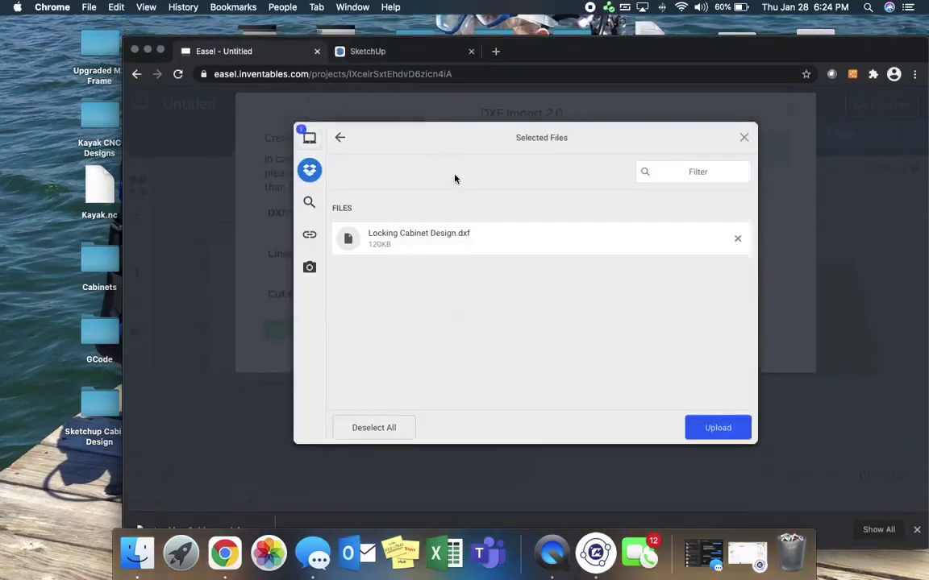
left_click(717, 428)
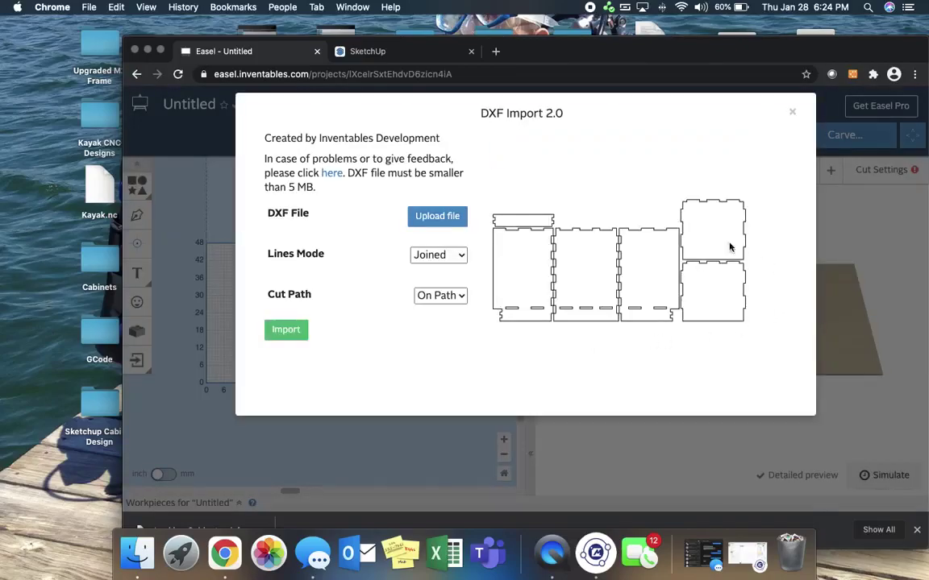
Step: Set Cut Path to Outside and import the cabinet panels onto the canvas
left_click(461, 297)
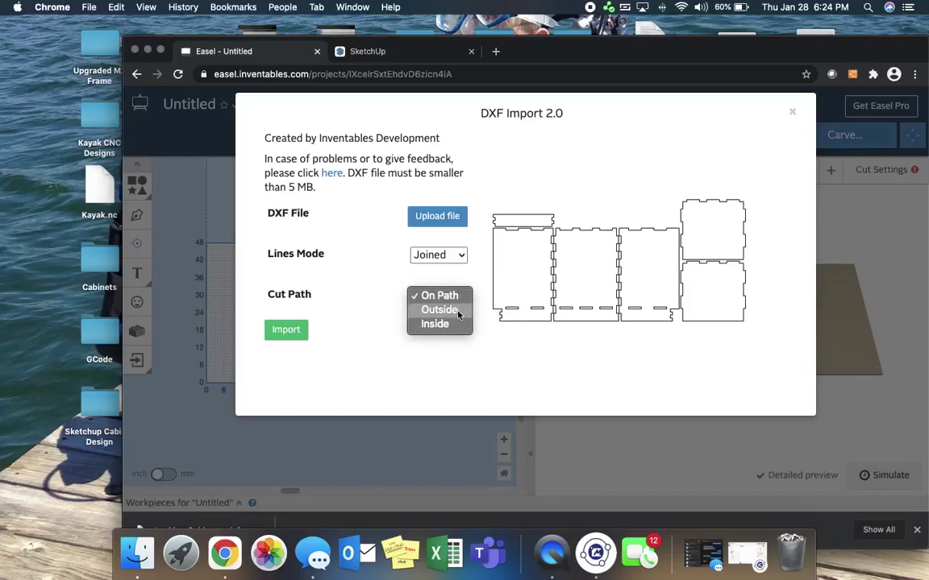
left_click(455, 310)
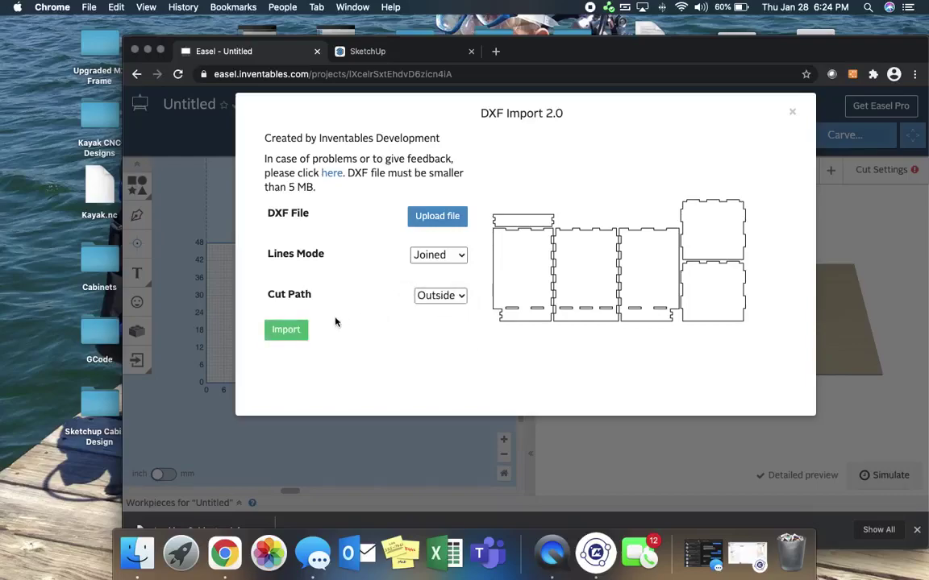
left_click(289, 329)
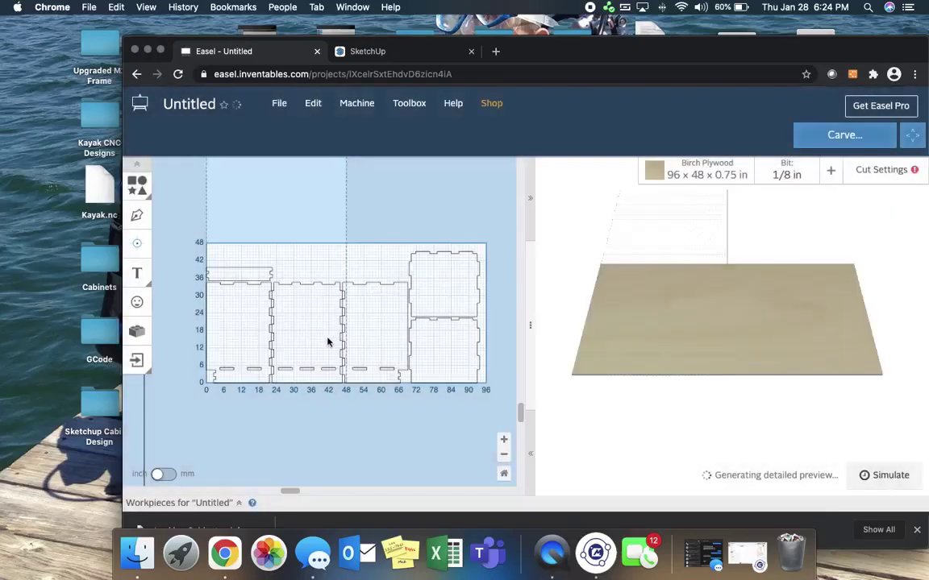
left_click(503, 439)
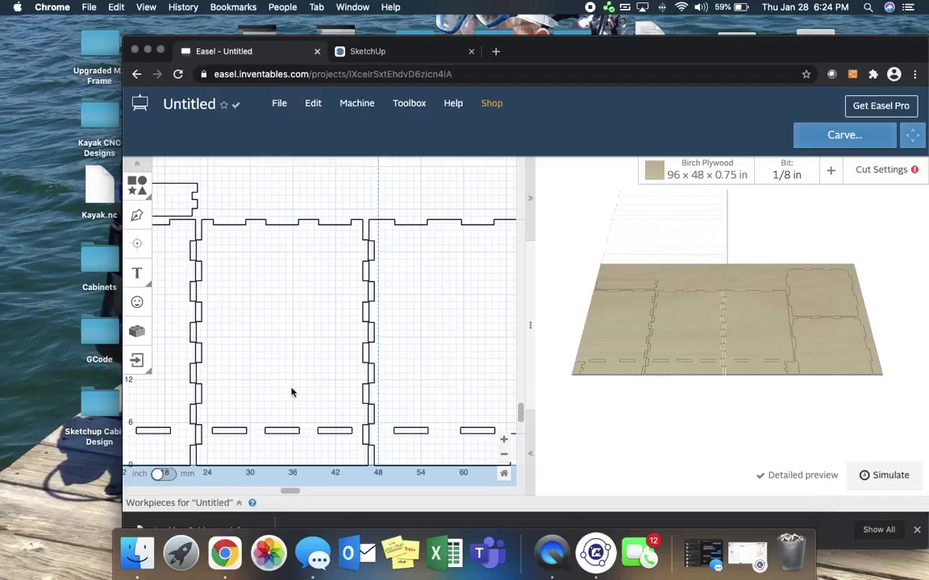
left_click(331, 432)
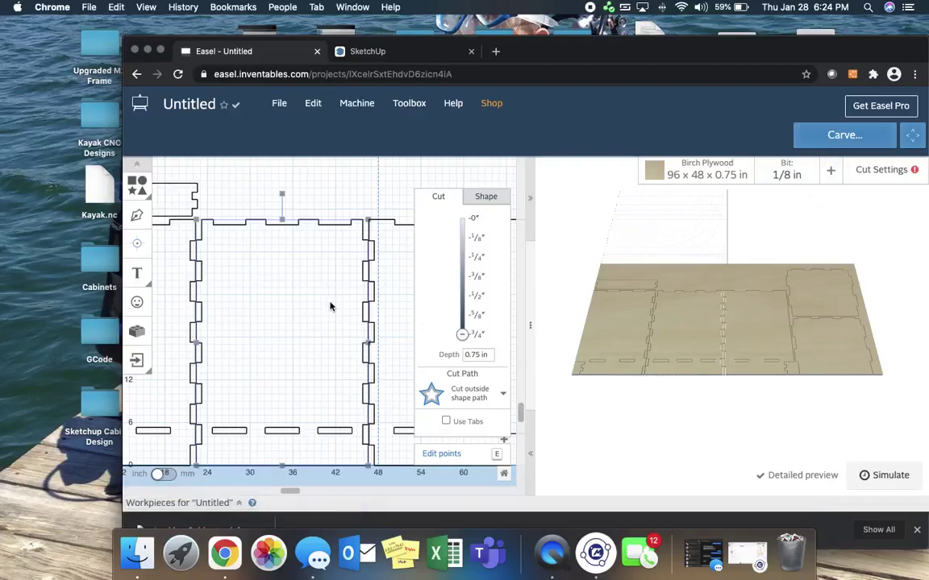
left_click(370, 184)
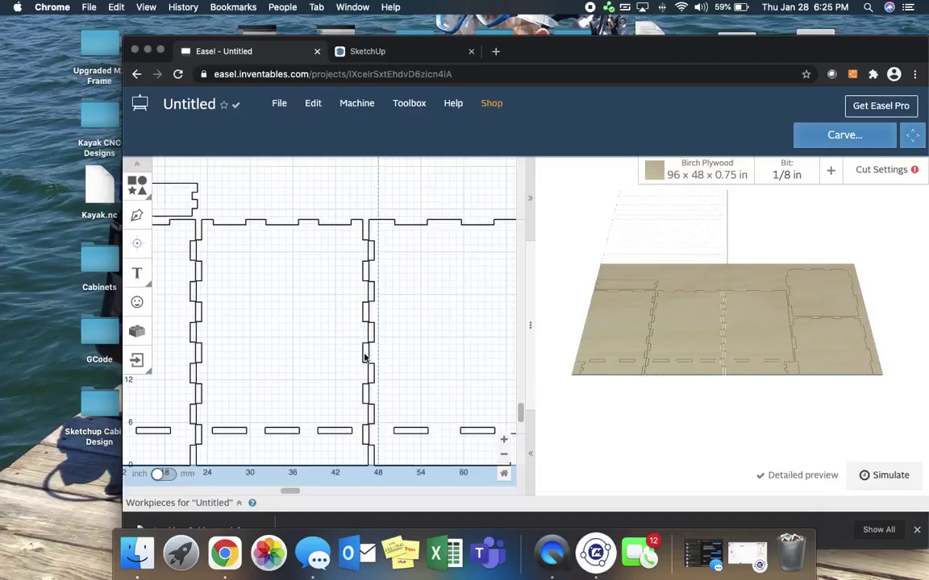
Step: Generate and export the g-code as Untitled (2).nc into the Sketchup Cabinet Design folder
left_click(356, 103)
left_click(515, 337)
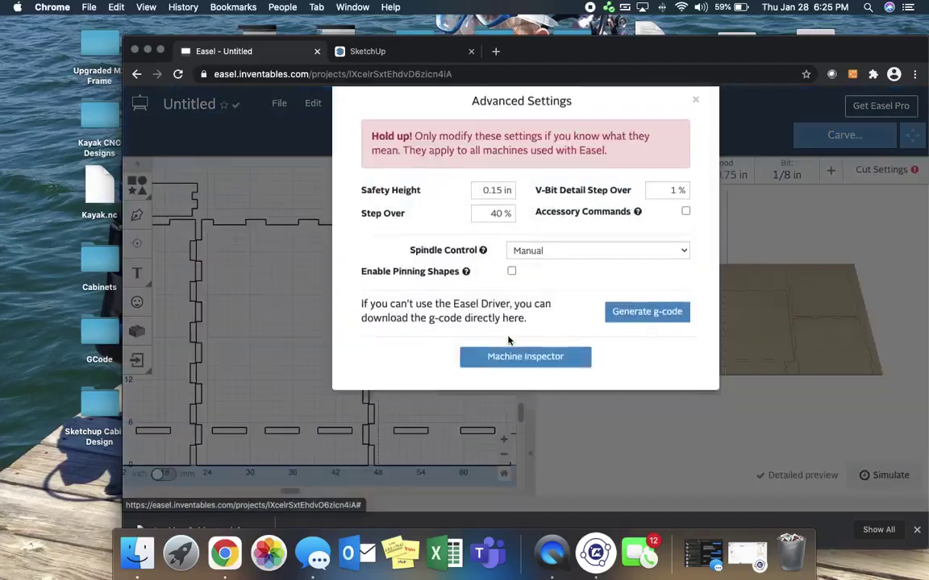
left_click(627, 326)
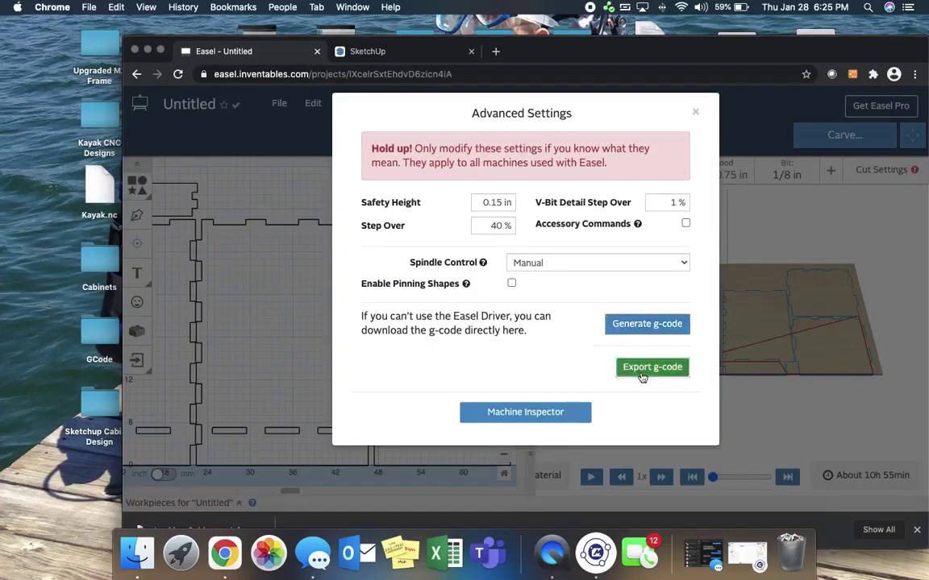
left_click(640, 376)
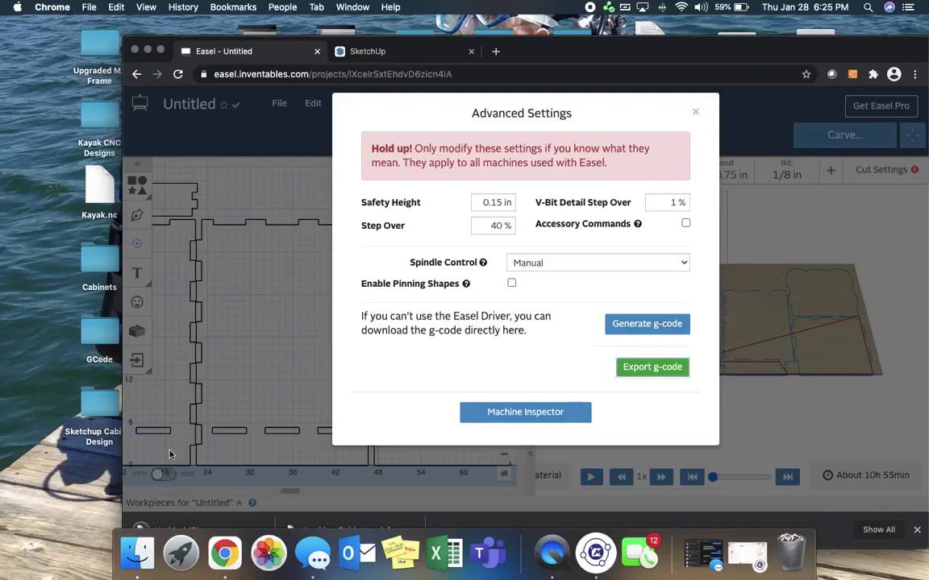
mouse_move(165, 526)
left_mouse_down()
mouse_move(126, 408)
mouse_move(100, 403)
left_mouse_up()
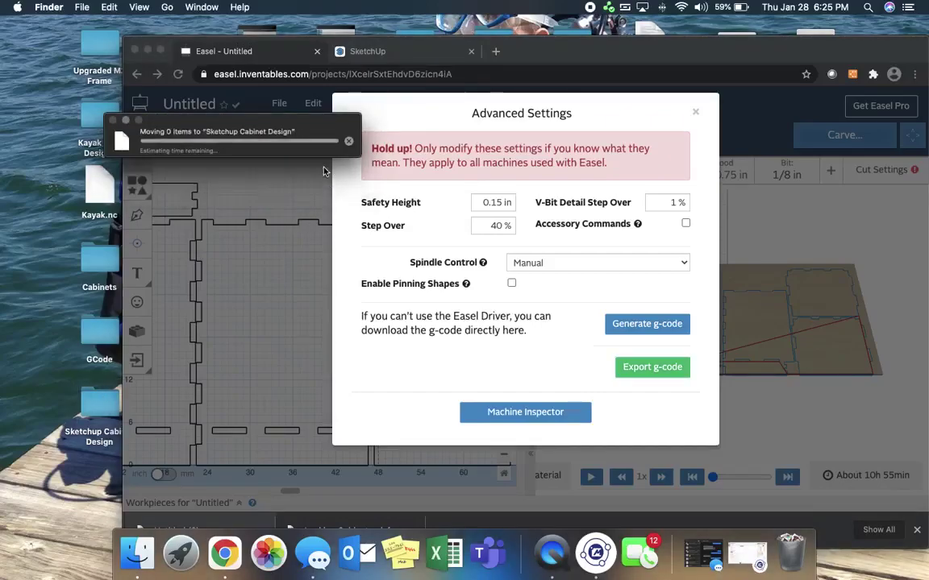
Step: Connect Makerverse to the machine, unlock it, and load Untitled (2).nc
left_click(596, 553)
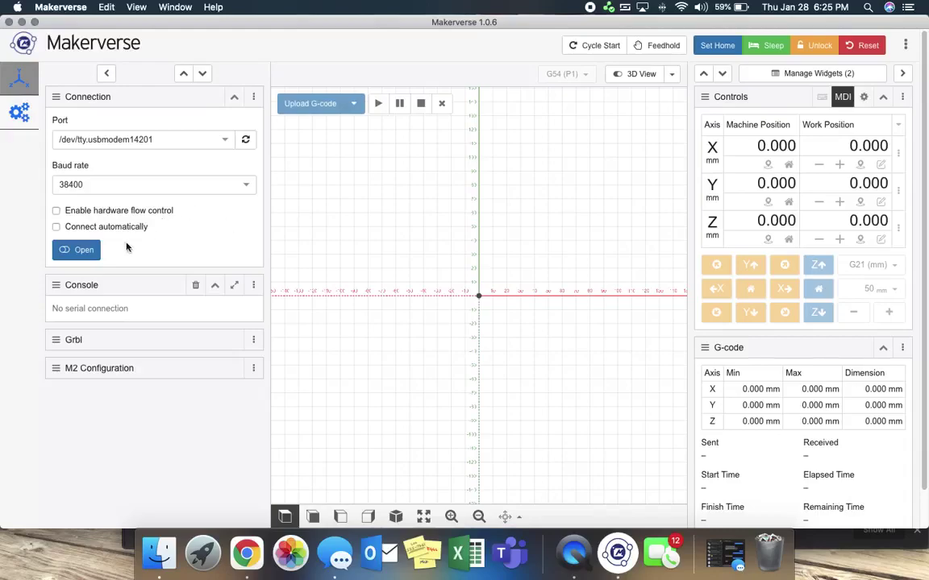
left_click(71, 250)
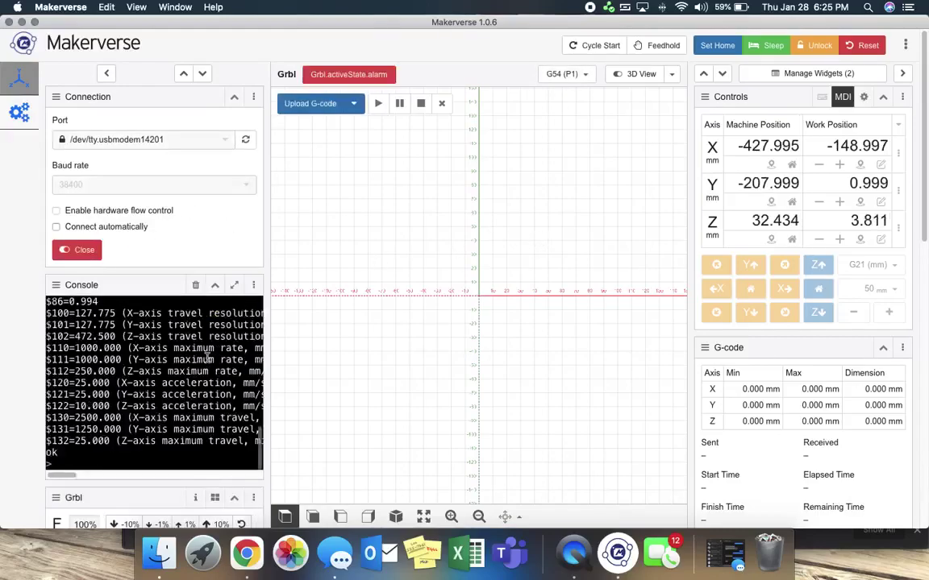
left_click(817, 50)
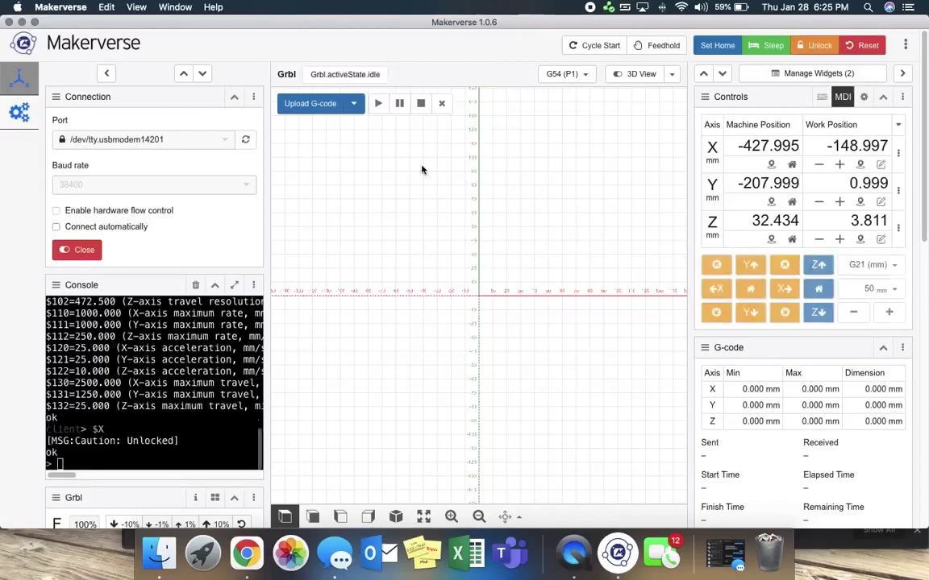
left_click(326, 104)
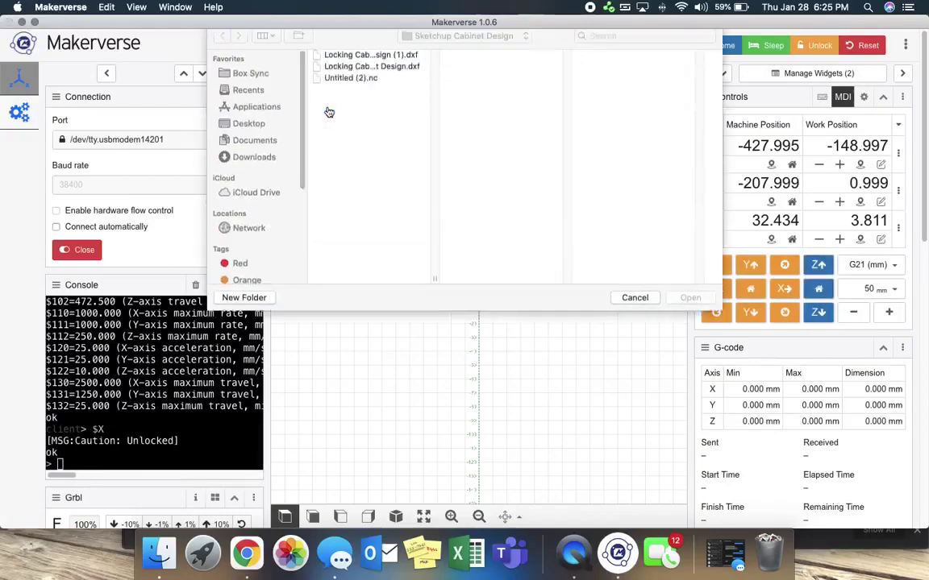
double_click(366, 85)
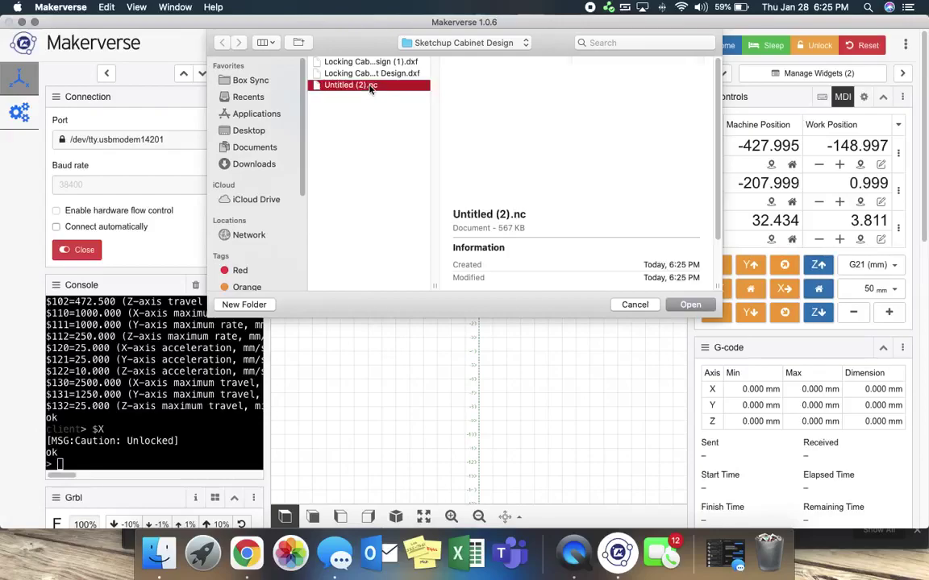